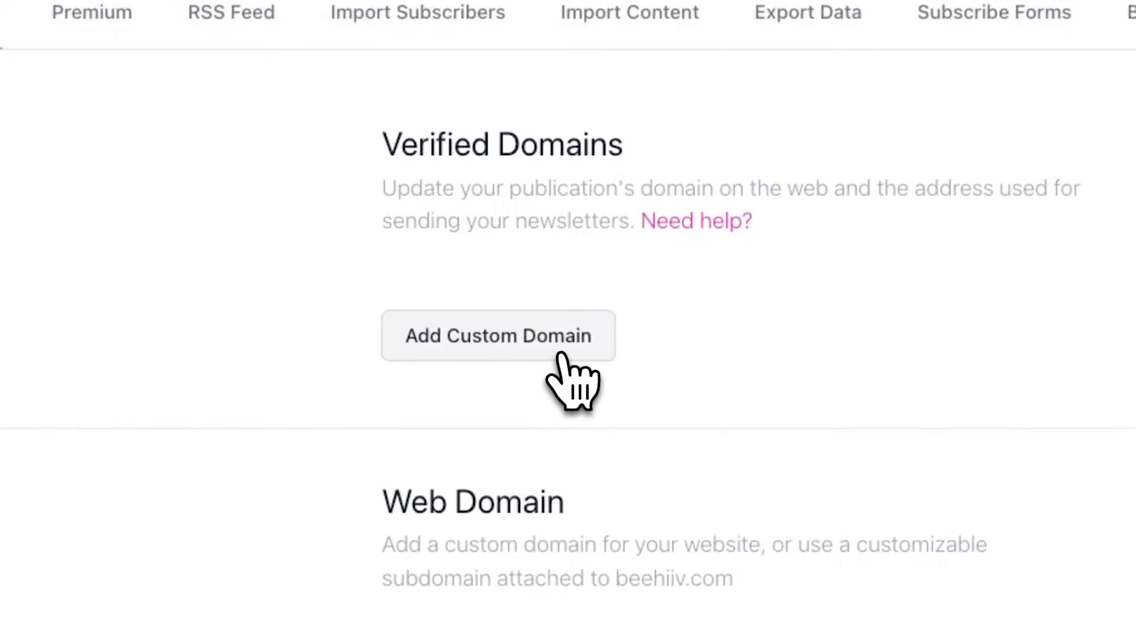
Add fullcourtfantasy.com as a custom domain and copy its TXT record name _beehiiv-authentication
{"action": "left_click", "coordinate": [560, 353]}
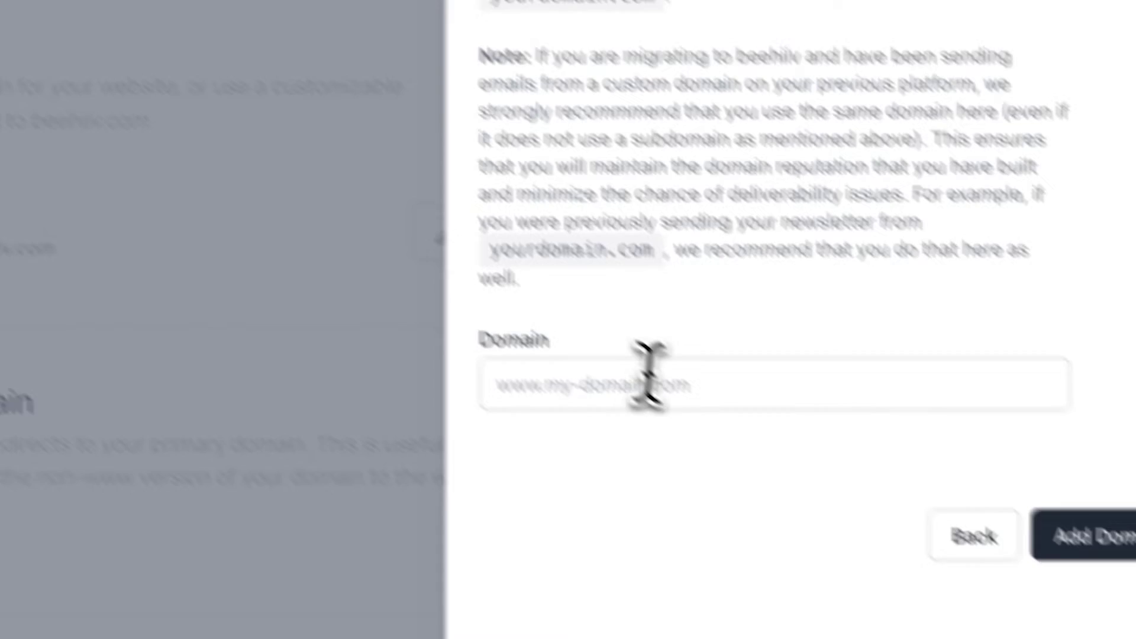
{"action": "left_click", "coordinate": [656, 379]}
{"action": "type", "text": "fullcourtfantasy.co"}
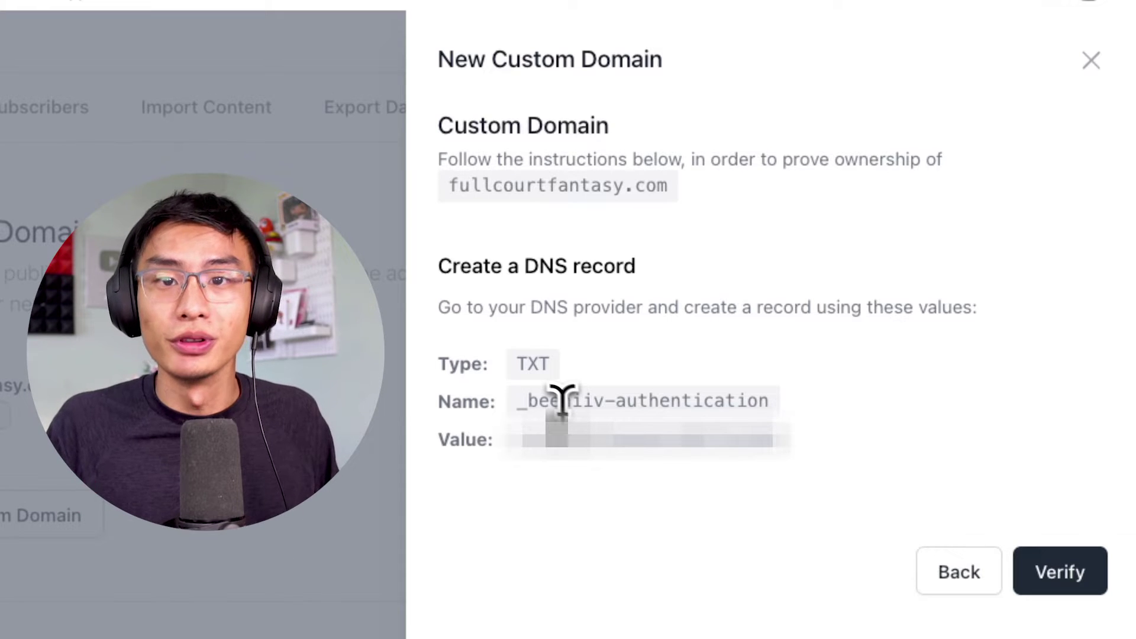
{"action": "triple_click", "coordinate": [556, 400]}
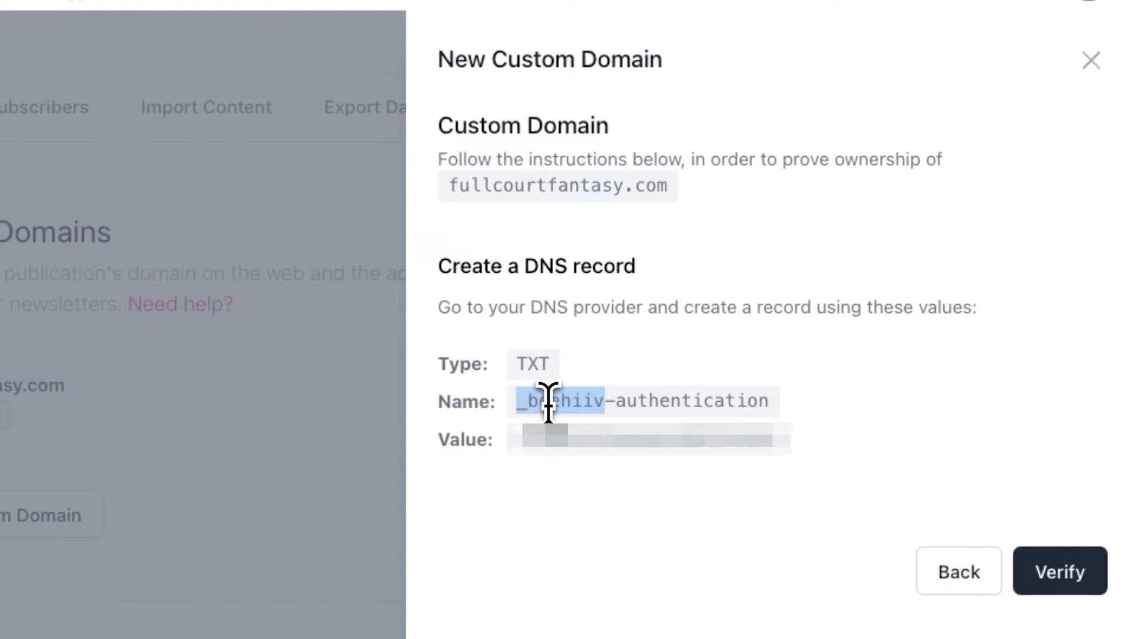
{"action": "right_click", "coordinate": [552, 407]}
Create a GoDaddy TXT record named _beehiiv-authentication, then copy beehiiv's verification value
{"action": "left_click", "coordinate": [571, 457]}
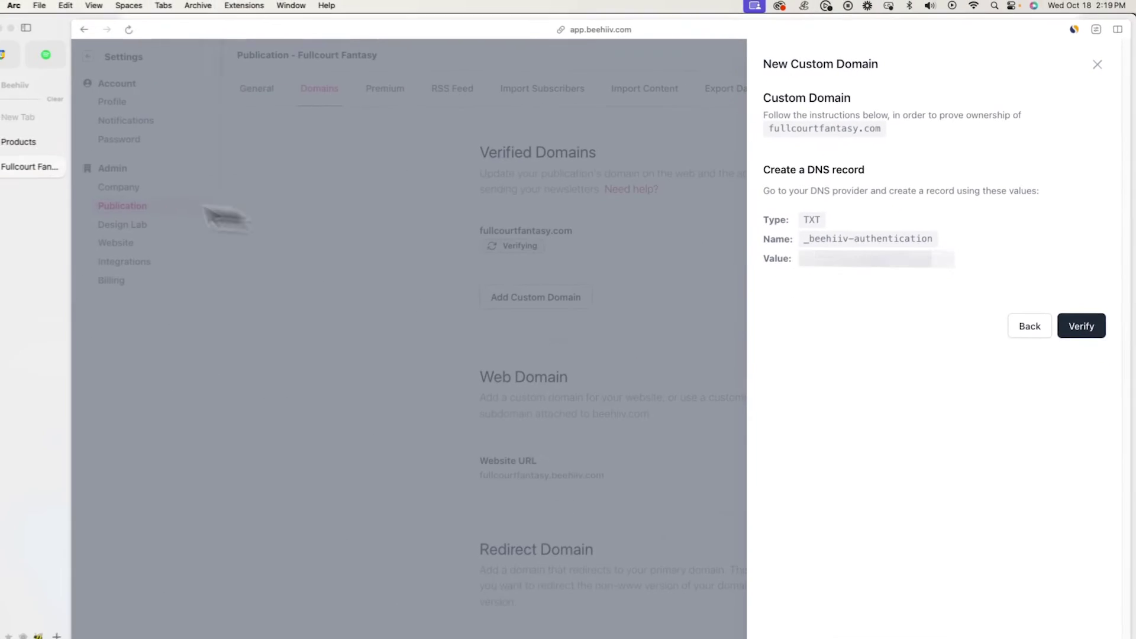
{"action": "left_click", "coordinate": [41, 155]}
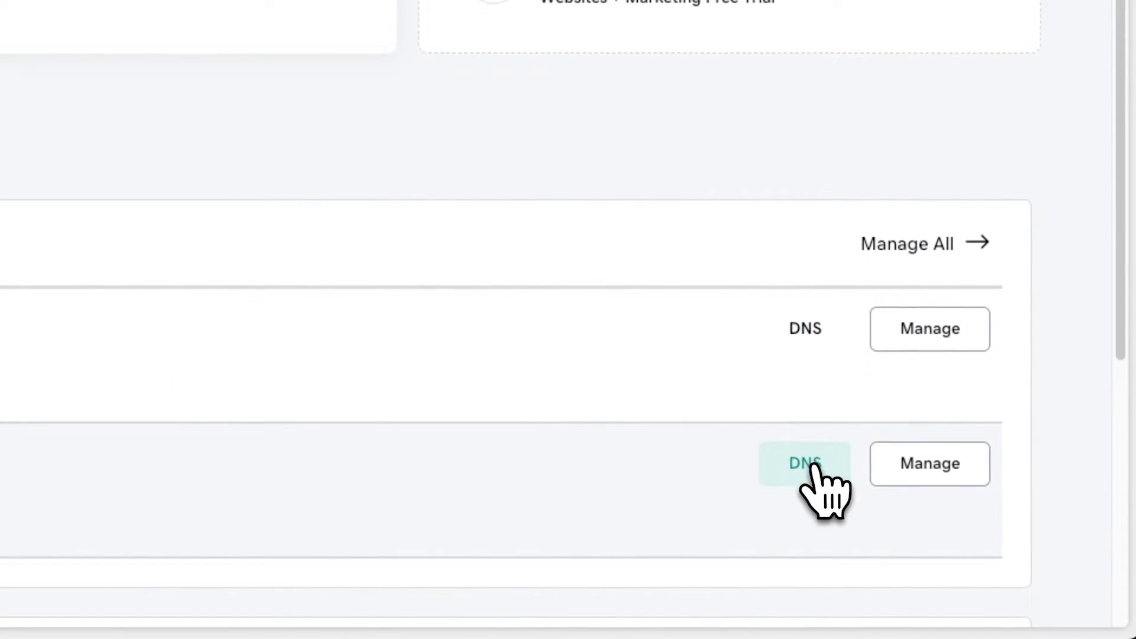
{"action": "left_click", "coordinate": [937, 534]}
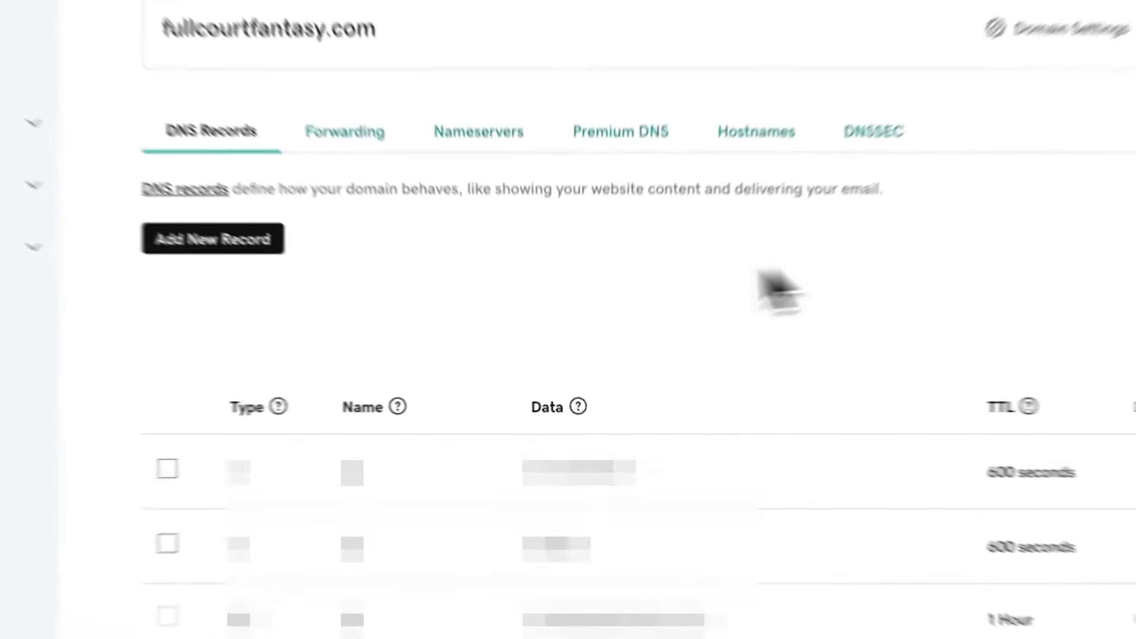
{"action": "left_click", "coordinate": [201, 215]}
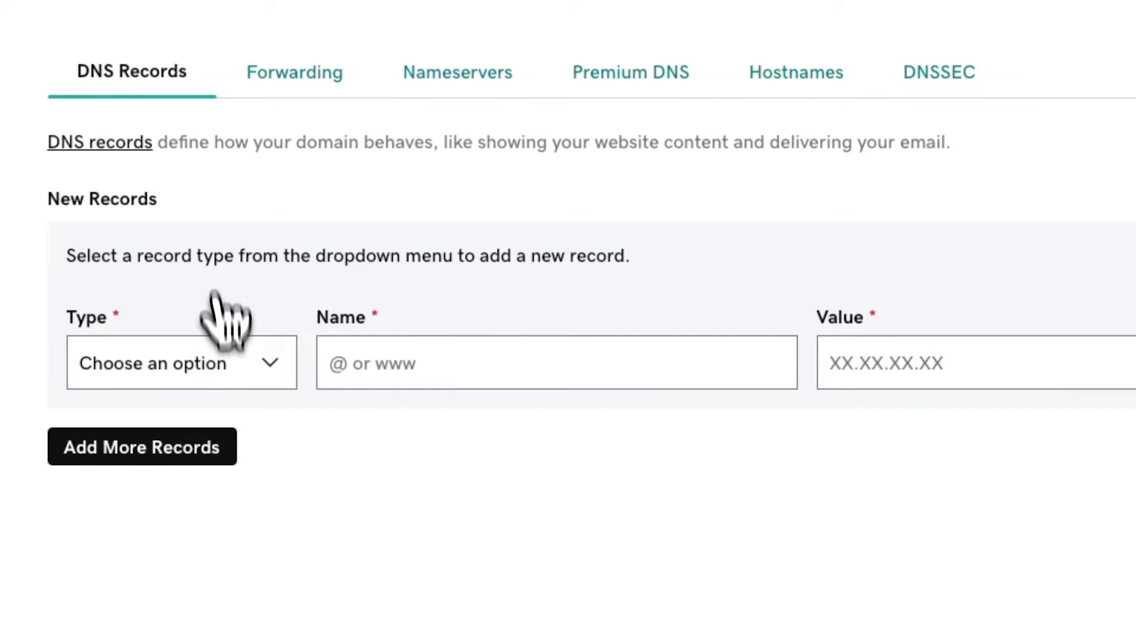
{"action": "left_click", "coordinate": [220, 361]}
{"action": "left_click", "coordinate": [198, 510]}
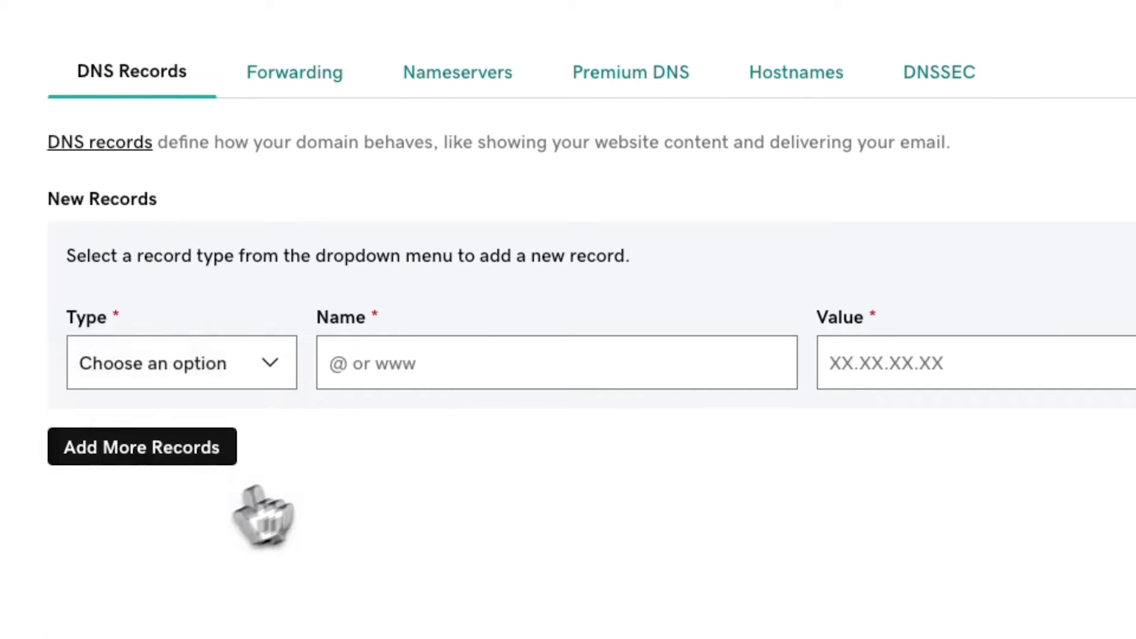
{"action": "right_click", "coordinate": [455, 382]}
{"action": "left_click", "coordinate": [517, 540]}
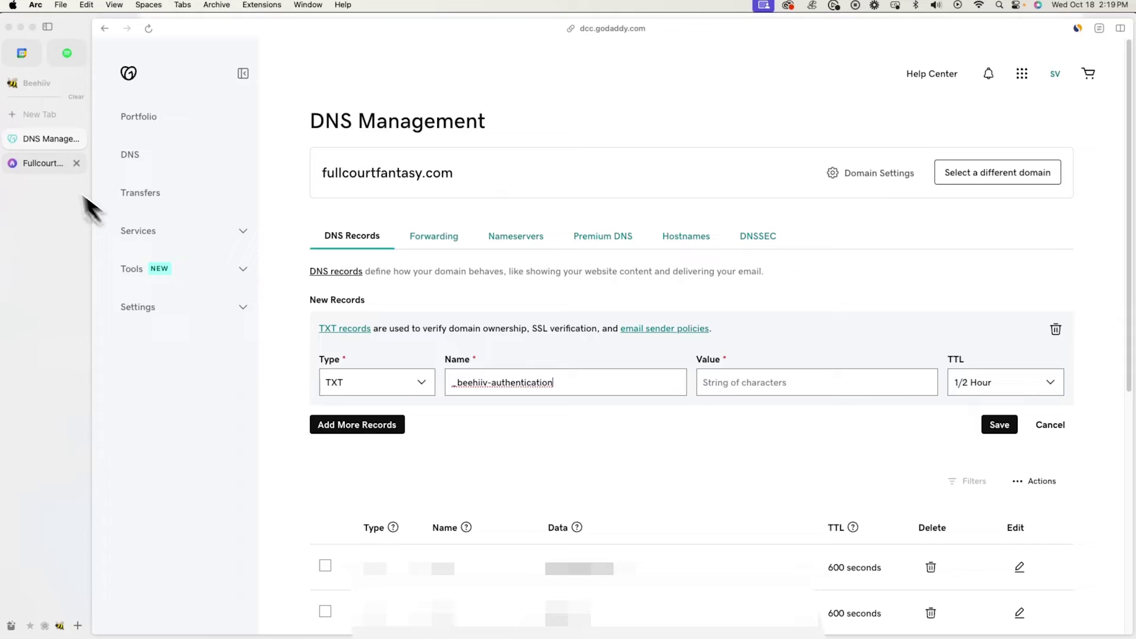
{"action": "left_click", "coordinate": [58, 167]}
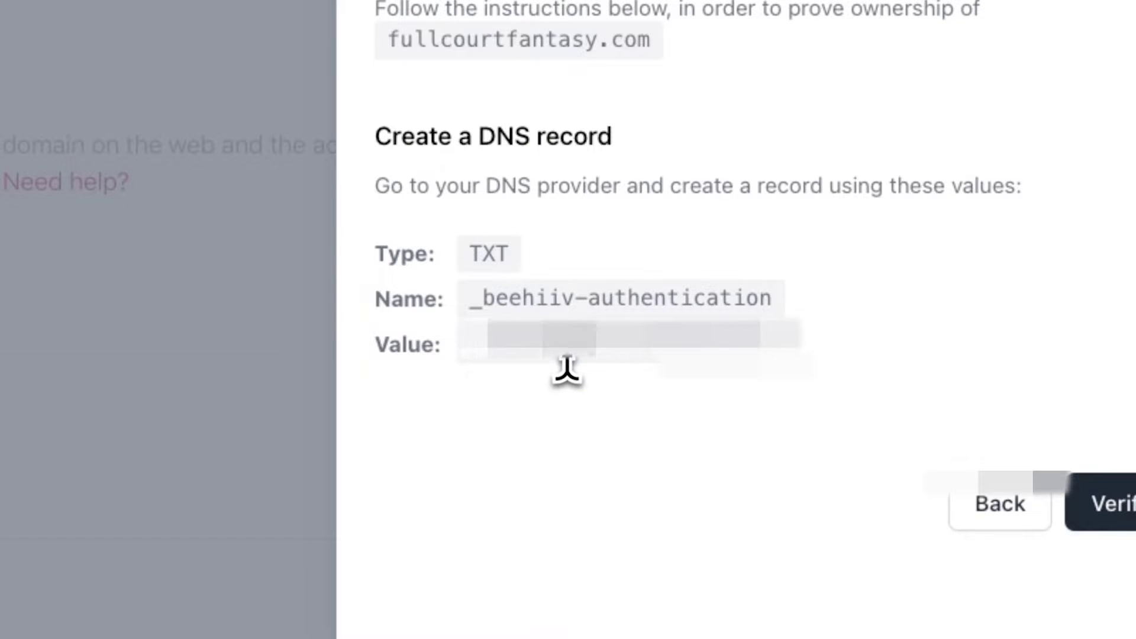
{"action": "right_click", "coordinate": [850, 262]}
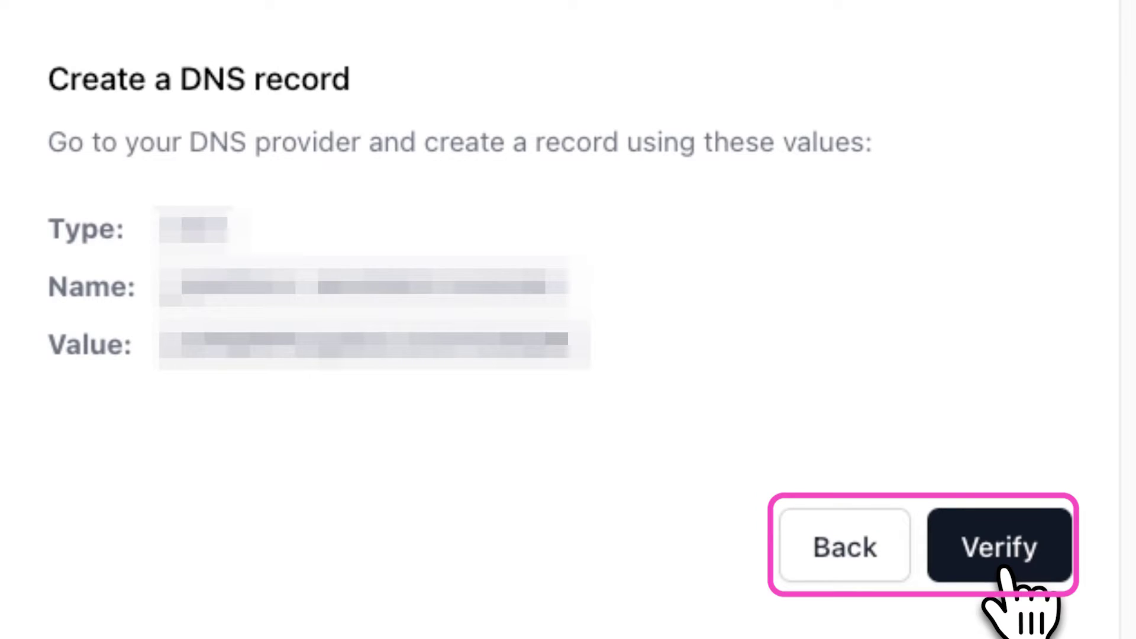
Verify fullcourtfantasy.com, then add mail.fullcourtfantasy.com as another custom domain
{"action": "left_click", "coordinate": [1002, 569]}
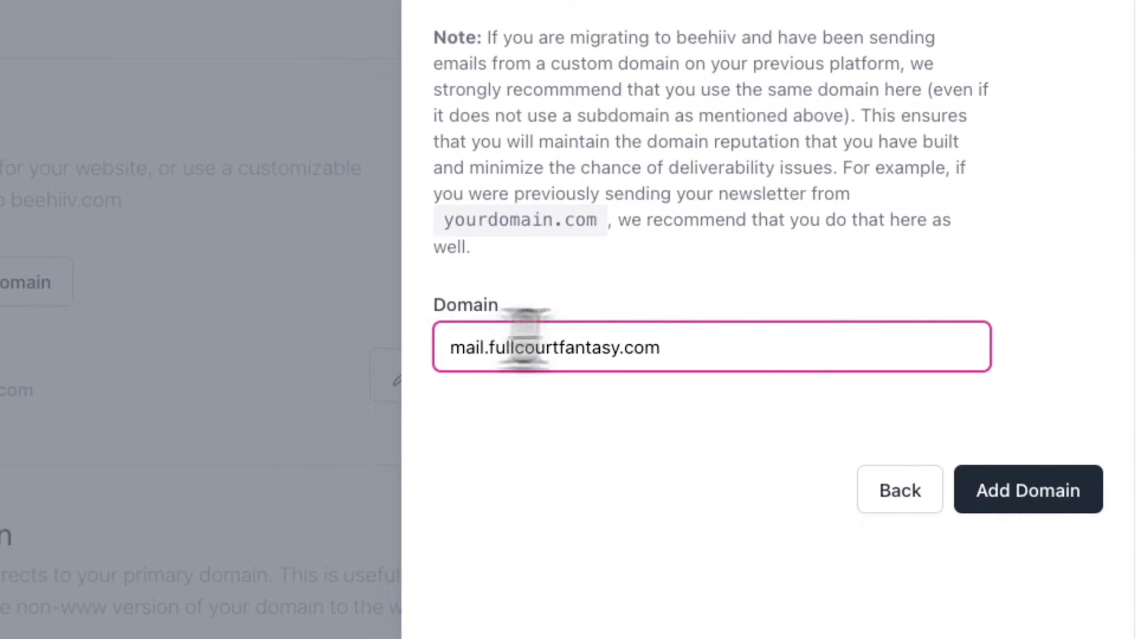
{"action": "left_click", "coordinate": [1047, 492]}
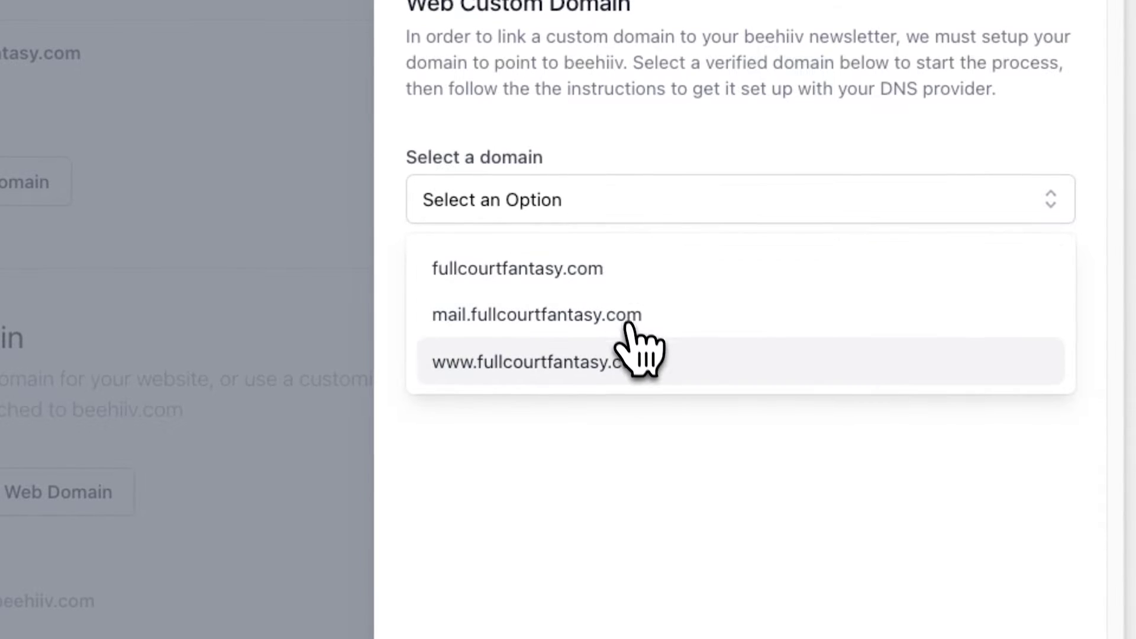
{"action": "left_click", "coordinate": [654, 361]}
{"action": "left_click", "coordinate": [911, 304]}
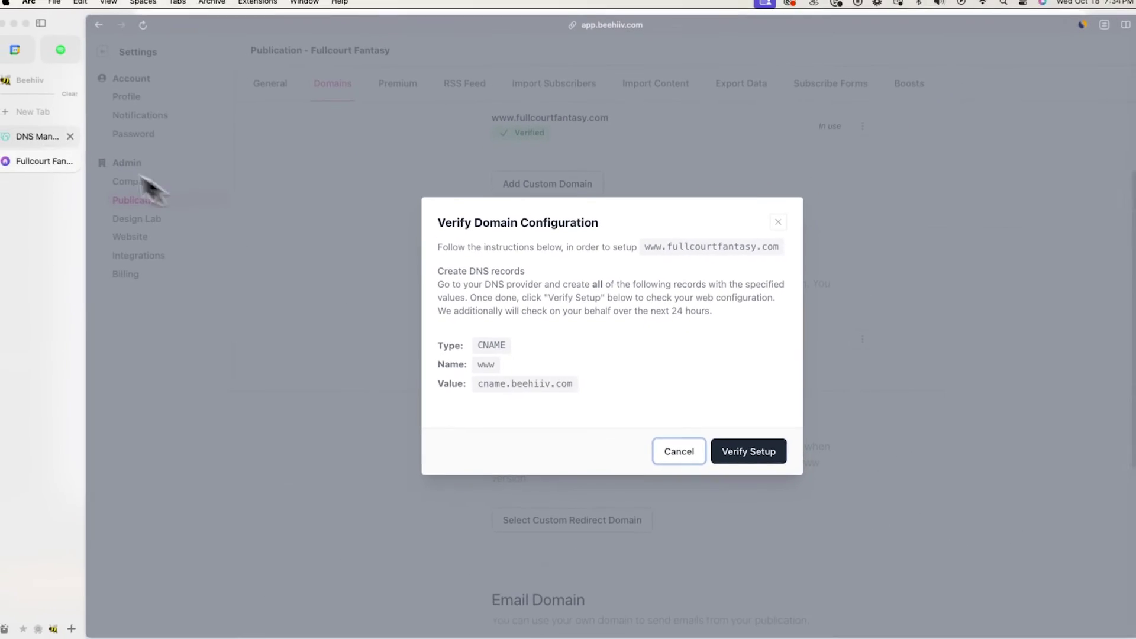
Add a new CNAME record named www in GoDaddy DNS Management
{"action": "left_click", "coordinate": [44, 142]}
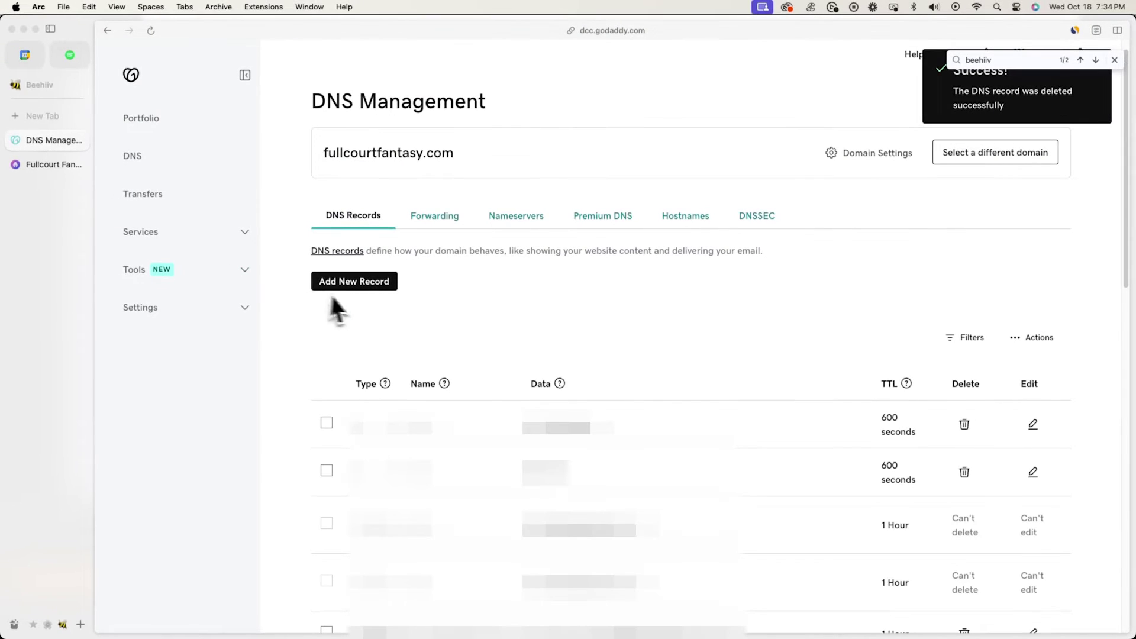
{"action": "left_click", "coordinate": [360, 290]}
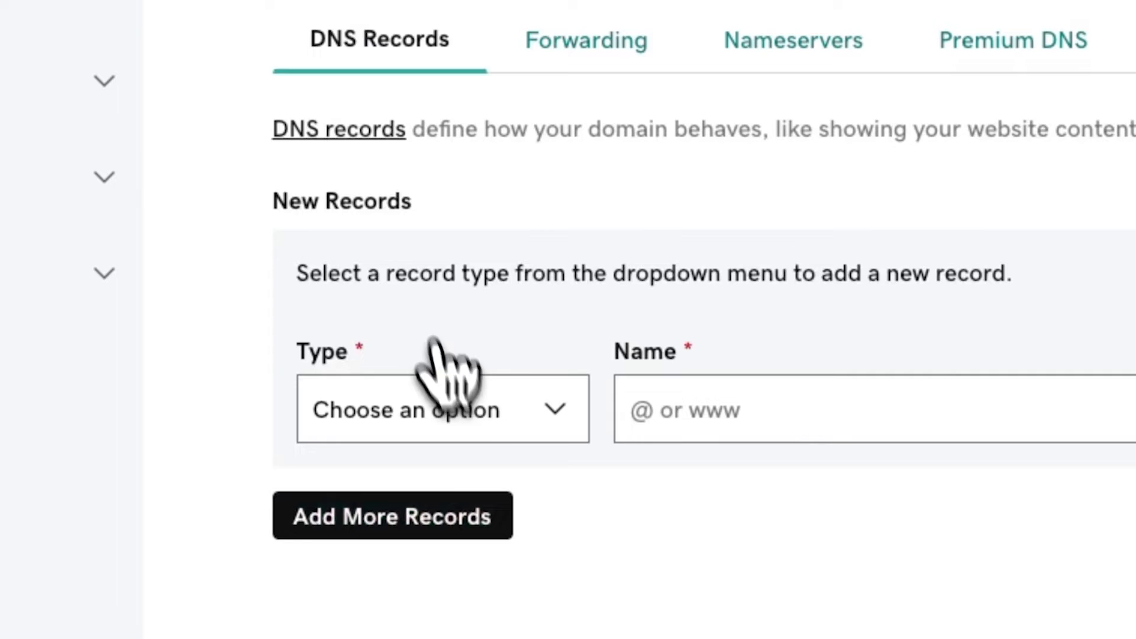
{"action": "left_click", "coordinate": [464, 416]}
{"action": "left_click", "coordinate": [497, 524]}
{"action": "left_click", "coordinate": [51, 166]}
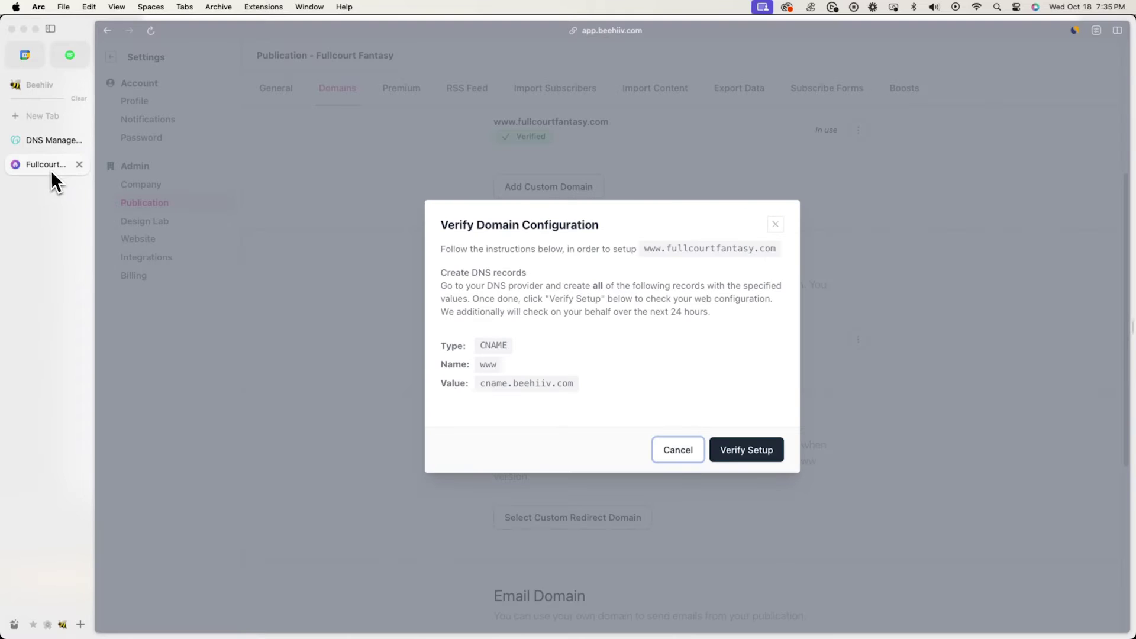
{"action": "left_click", "coordinate": [45, 140]}
{"action": "right_click", "coordinate": [540, 378]}
{"action": "left_click", "coordinate": [568, 520]}
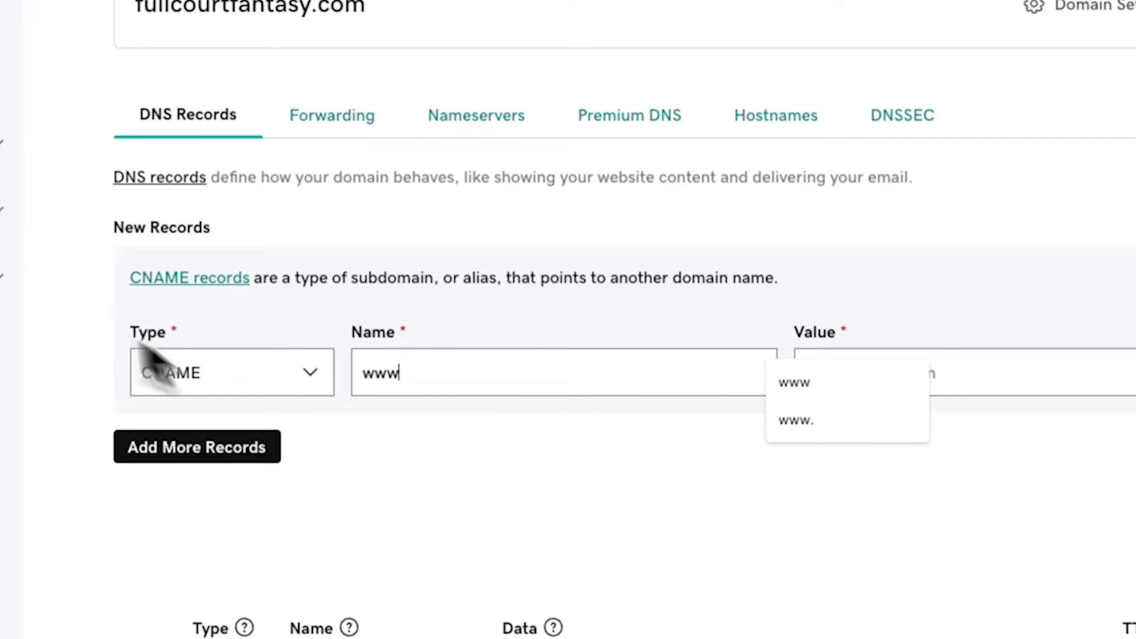
Point the www CNAME record's value to cname.beehiiv.com
{"action": "left_click", "coordinate": [53, 164]}
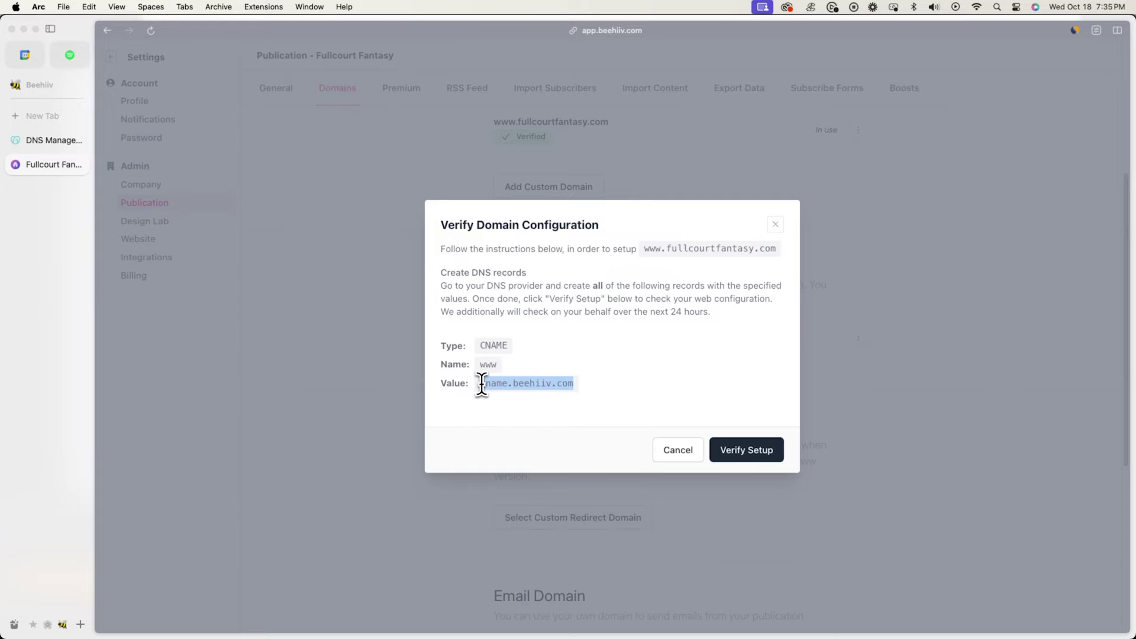
{"action": "right_click", "coordinate": [481, 384]}
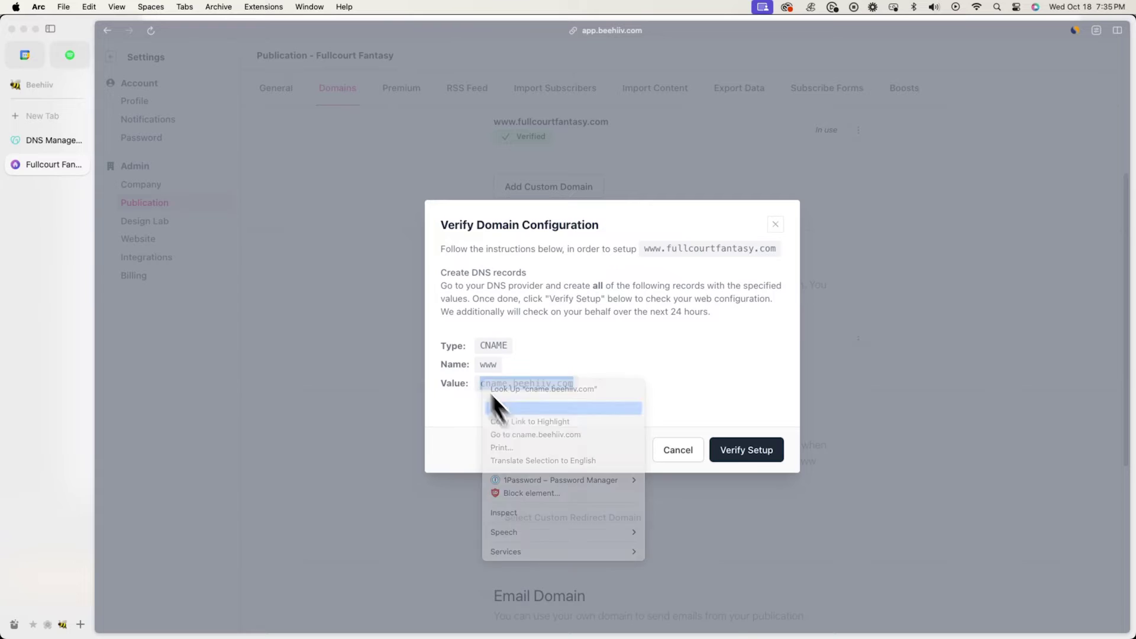
{"action": "left_click", "coordinate": [515, 406]}
{"action": "left_click", "coordinate": [45, 140]}
{"action": "right_click", "coordinate": [769, 363]}
{"action": "left_click", "coordinate": [882, 445]}
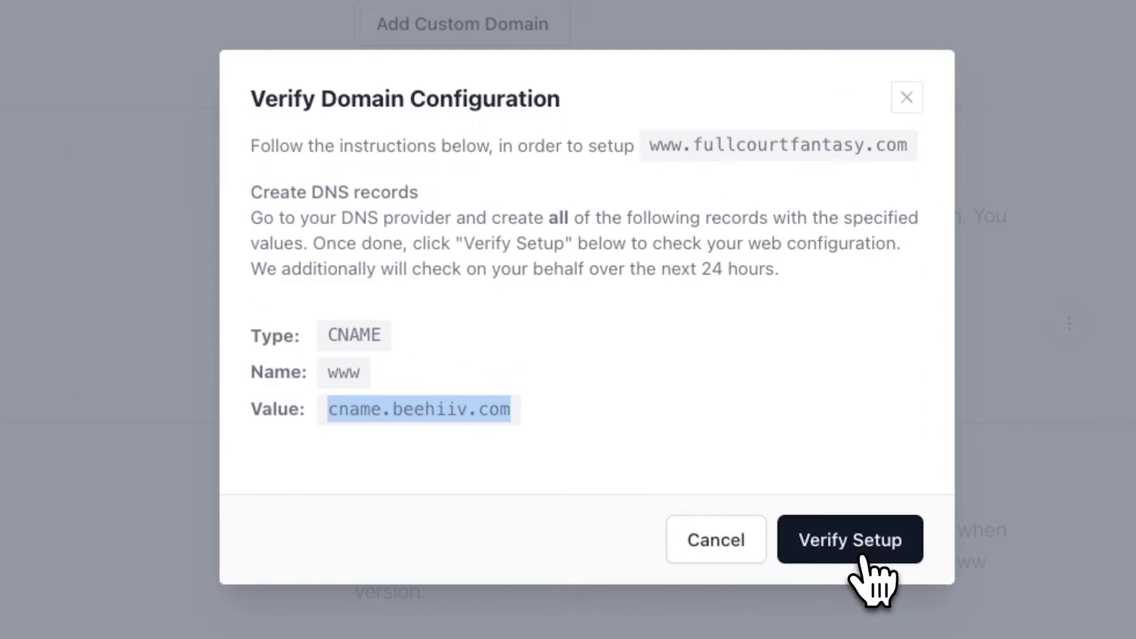
Verify the www CNAME setup and close the web DNS records summary
{"action": "left_click", "coordinate": [868, 562]}
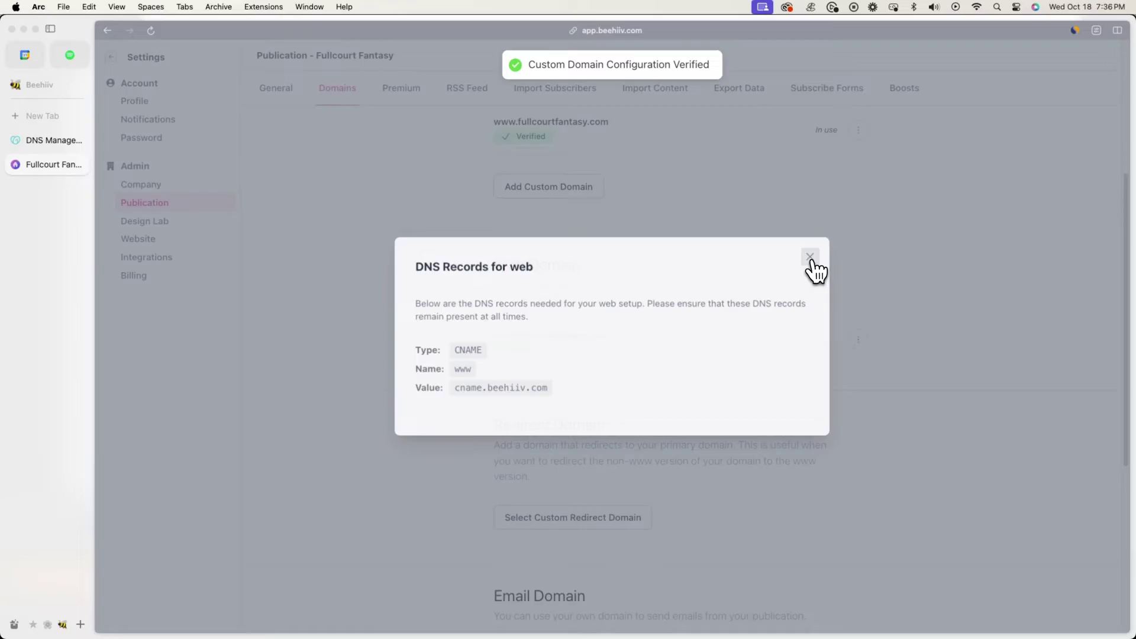
{"action": "left_click", "coordinate": [812, 255]}
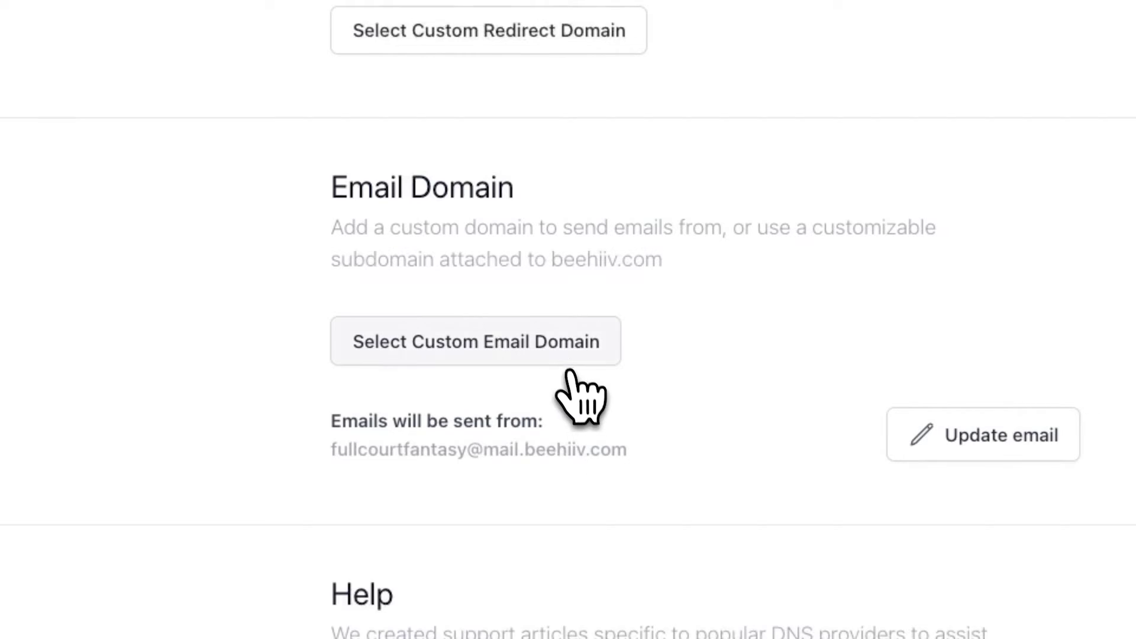
Select mail.fullcourtfantasy.com as the custom email domain and configure it
{"action": "left_click", "coordinate": [569, 369]}
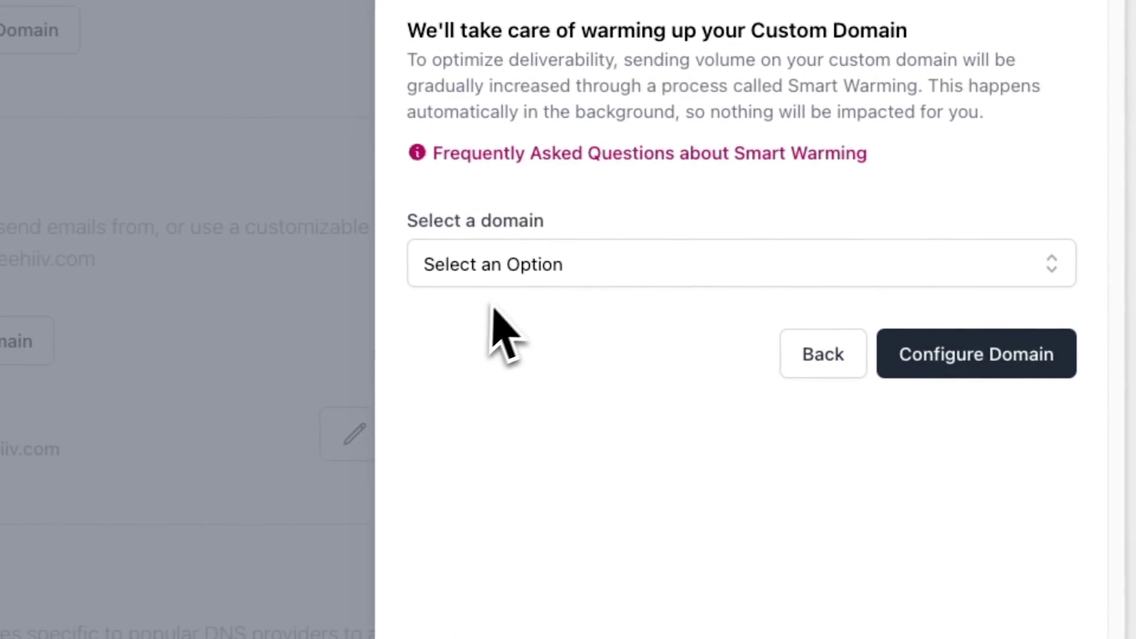
{"action": "left_click", "coordinate": [508, 281]}
{"action": "left_click", "coordinate": [535, 378]}
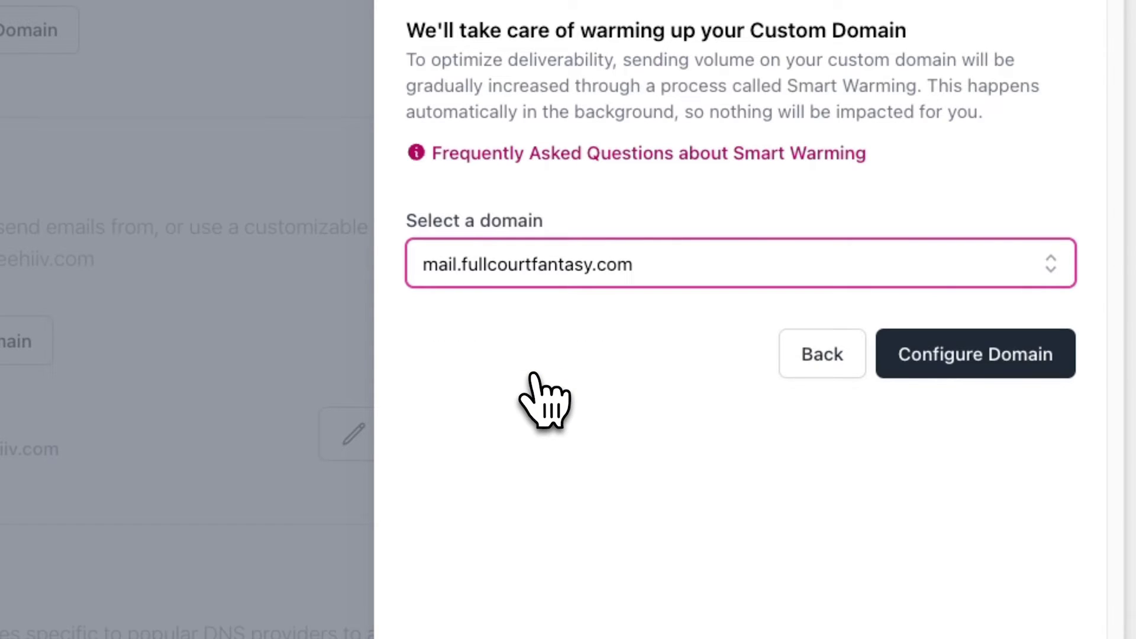
{"action": "left_click", "coordinate": [973, 361]}
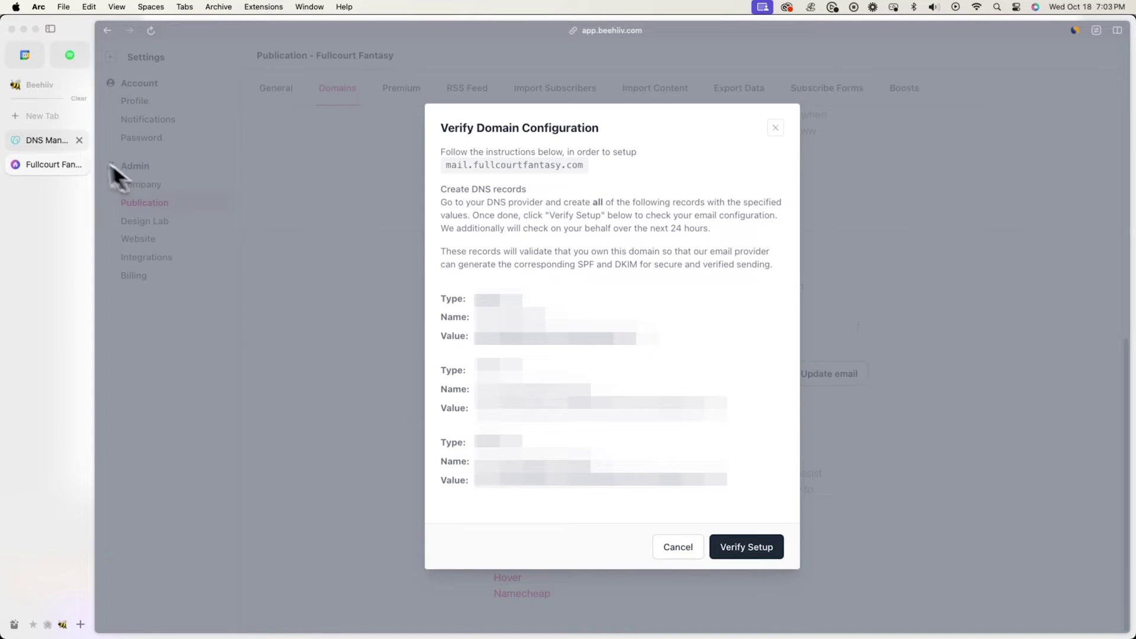
Start two new CNAME record rows in GoDaddy DNS for the email domain
{"action": "left_click", "coordinate": [48, 140]}
{"action": "left_click", "coordinate": [356, 281]}
{"action": "left_click", "coordinate": [375, 360]}
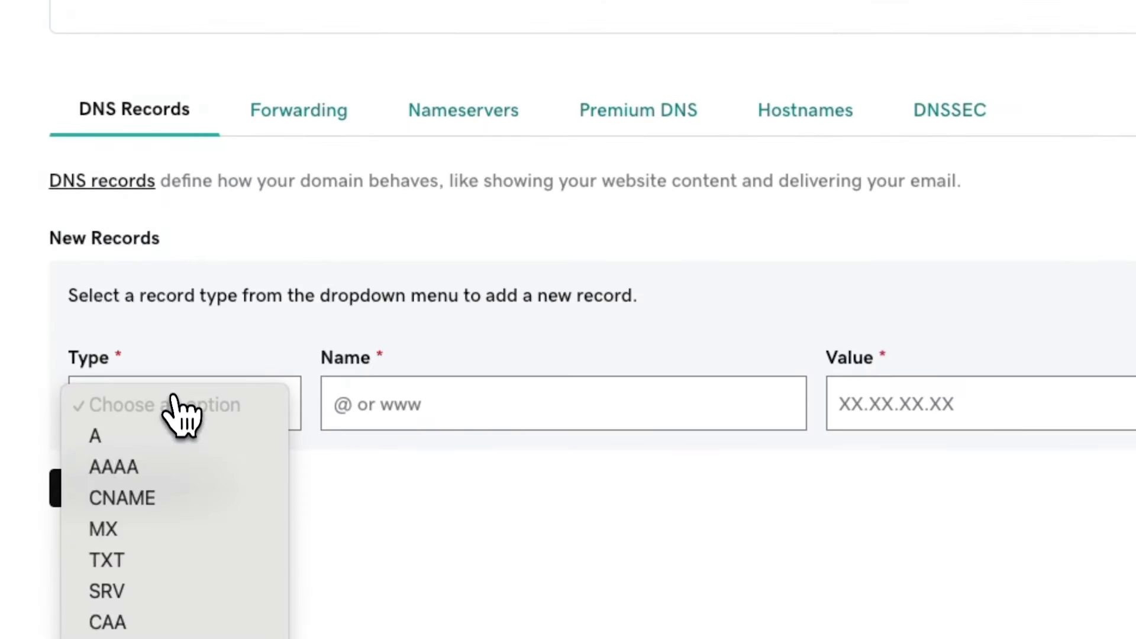
{"action": "left_click", "coordinate": [181, 497]}
{"action": "left_click", "coordinate": [184, 490]}
{"action": "left_click", "coordinate": [186, 611]}
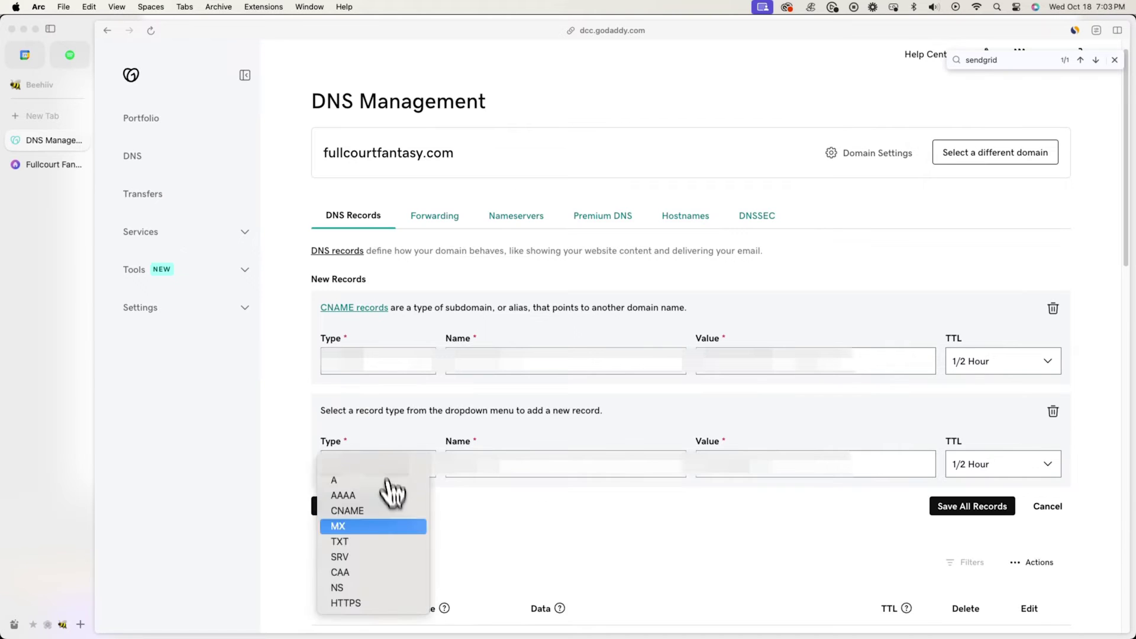
{"action": "left_click", "coordinate": [347, 510]}
Copy a record name from beehiiv and add a third CNAME row
{"action": "left_click", "coordinate": [53, 164]}
{"action": "left_click_drag", "start_coordinate": [477, 388], "coordinate": [592, 388]}
{"action": "left_click", "coordinate": [53, 141]}
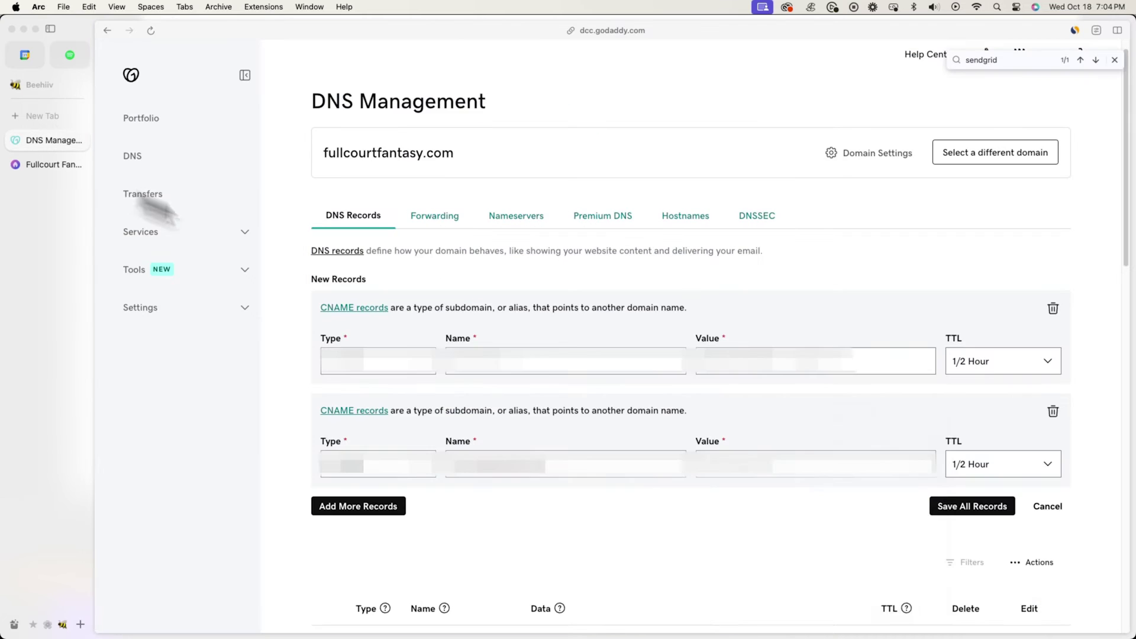
{"action": "left_click", "coordinate": [358, 506]}
{"action": "left_click", "coordinate": [54, 165]}
{"action": "left_click", "coordinate": [53, 140]}
Paste the remaining record name into the third row and save all three CNAME records
{"action": "scroll", "coordinate": [592, 355], "scroll_direction": "down", "scroll_amount": 4}
{"action": "left_click", "coordinate": [379, 432]}
{"action": "left_click", "coordinate": [346, 477]}
{"action": "right_click", "coordinate": [522, 441]}
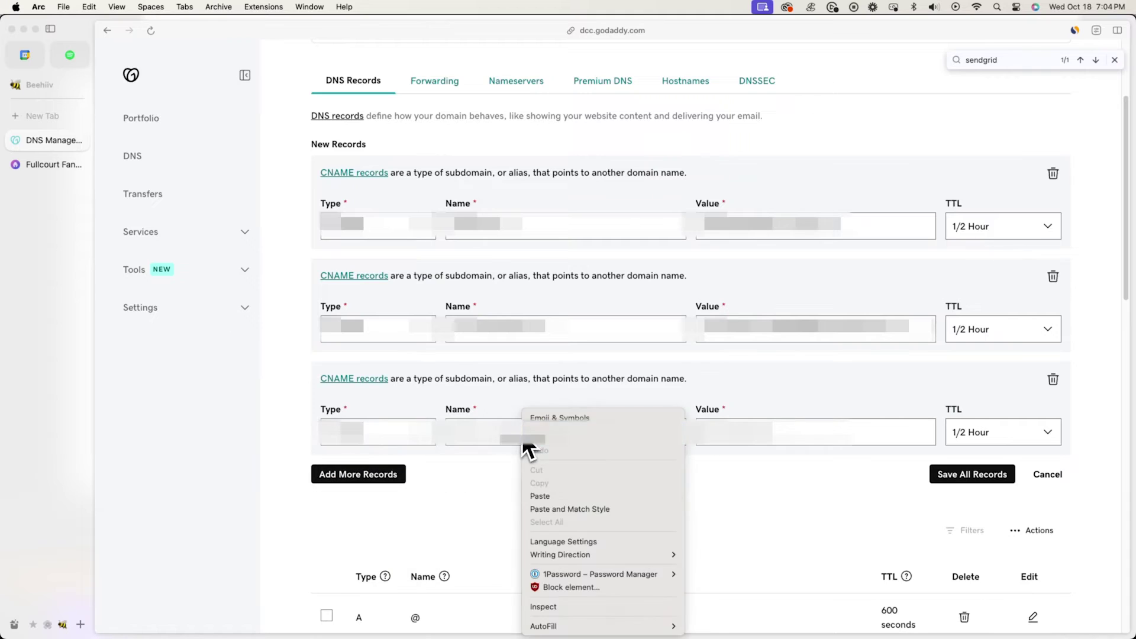
{"action": "left_click", "coordinate": [539, 496]}
{"action": "left_click", "coordinate": [54, 164]}
{"action": "left_click", "coordinate": [53, 141]}
{"action": "left_click", "coordinate": [979, 477]}
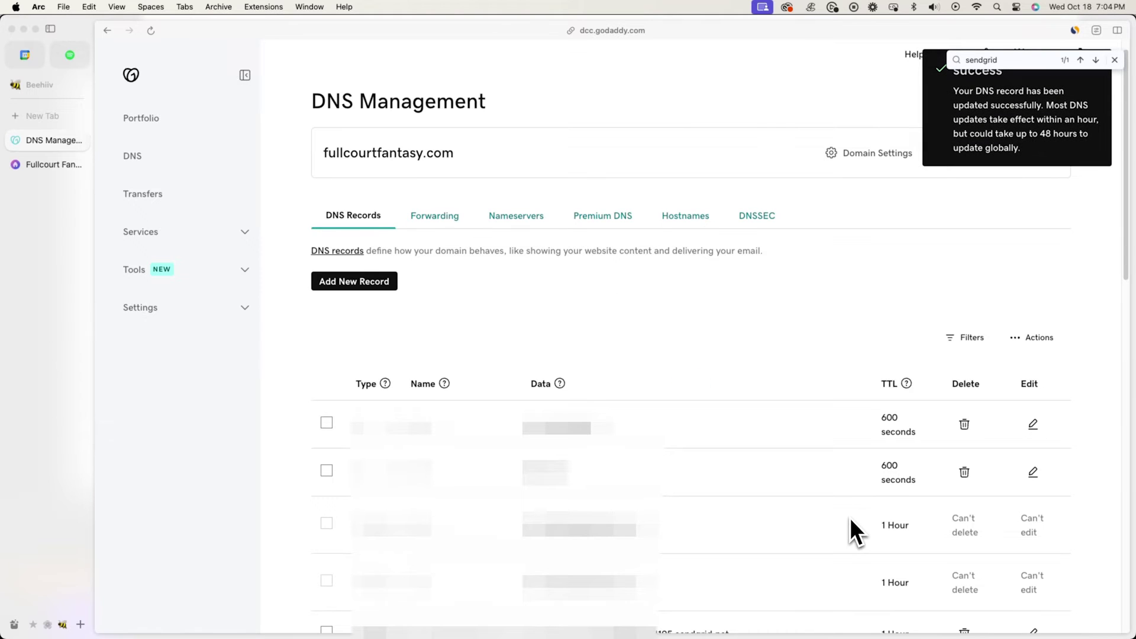
Verify the mail.fullcourtfantasy.com DNS setup and close the email DNS records summary
{"action": "left_click", "coordinate": [53, 164]}
{"action": "left_click", "coordinate": [768, 547]}
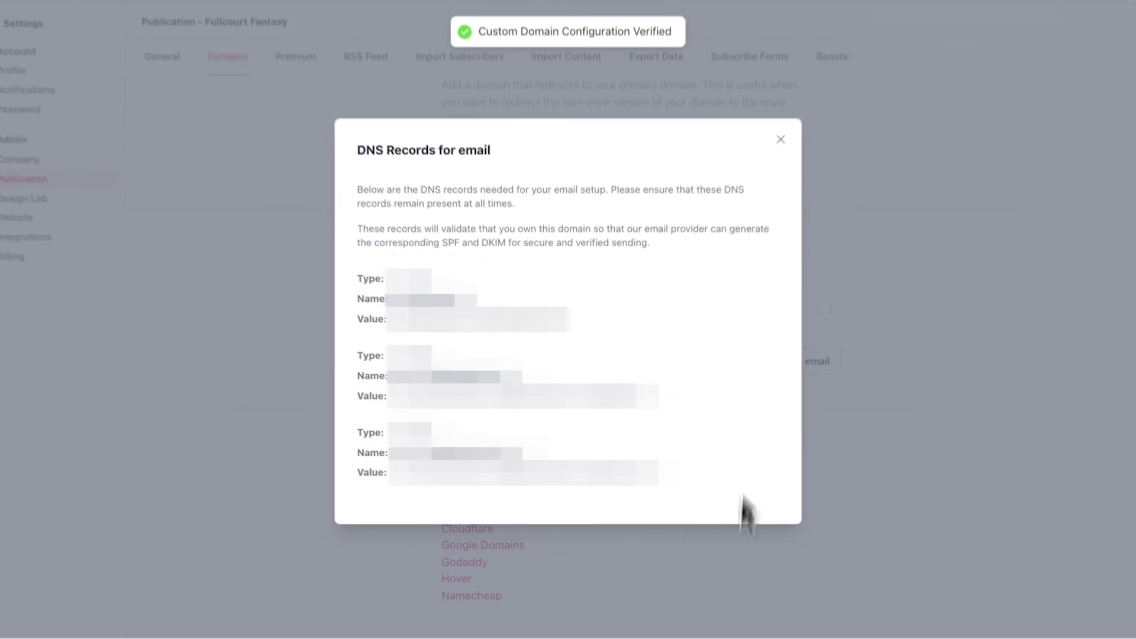
{"action": "left_click", "coordinate": [764, 170]}
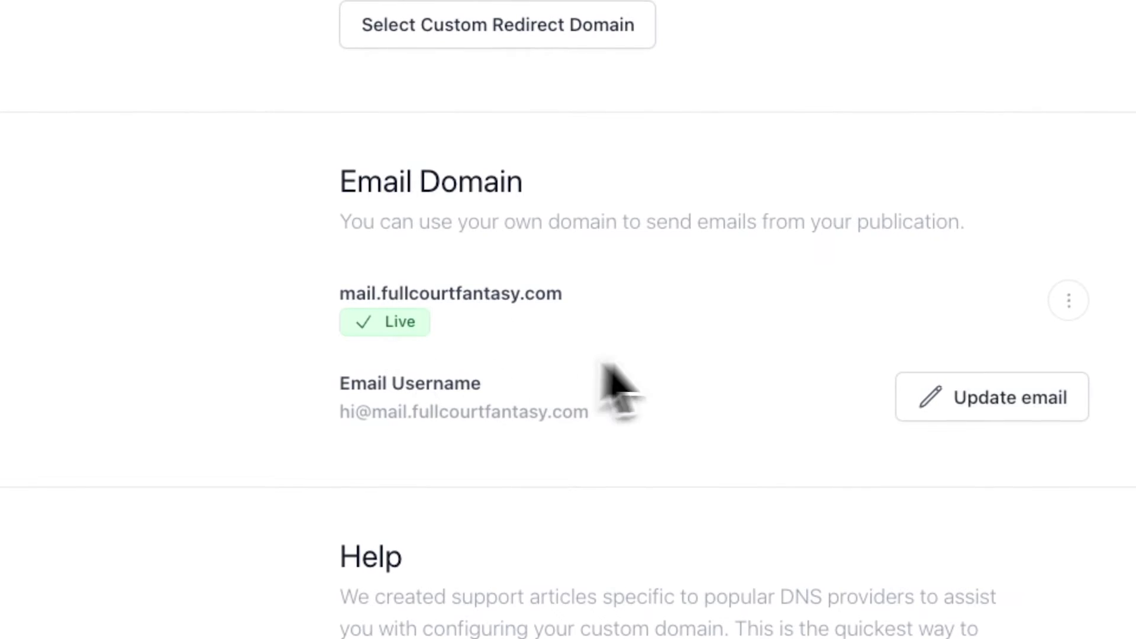
Open the email username settings and begin replacing the current username
{"action": "left_click", "coordinate": [1041, 411]}
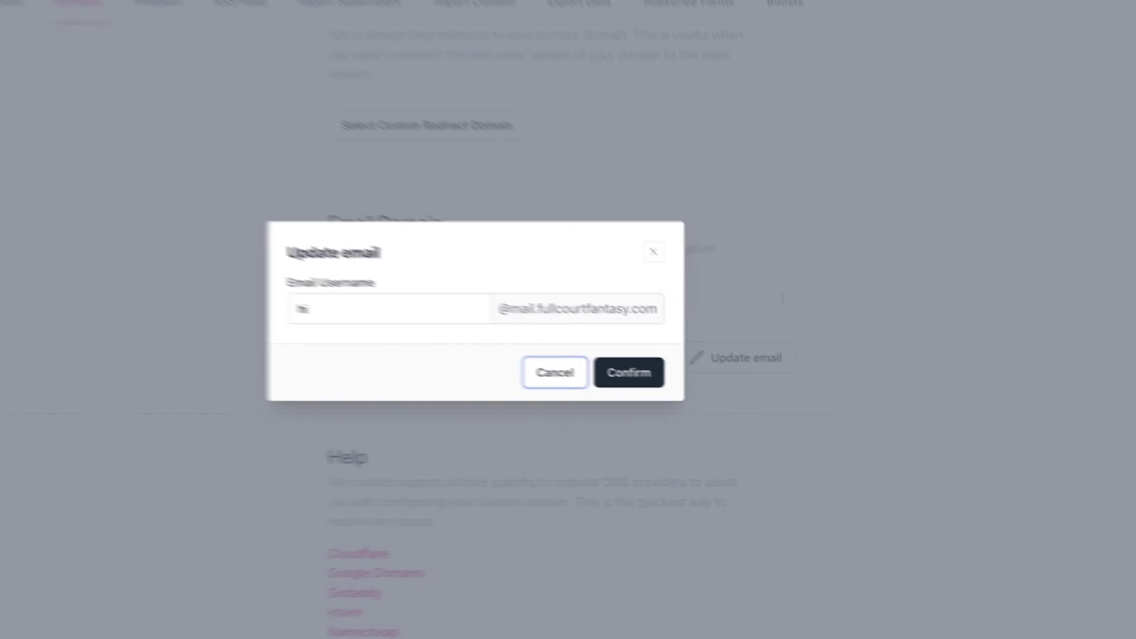
{"action": "double_click", "coordinate": [463, 321]}
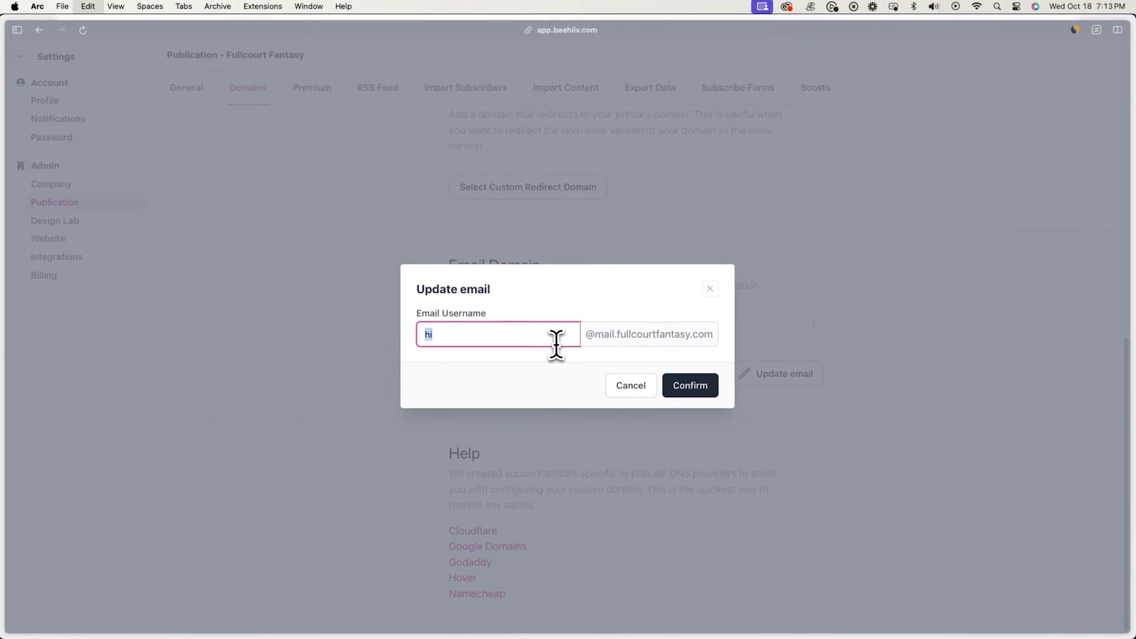
{"action": "type", "text": "cot"}
{"action": "key", "text": "BackSpace"}
{"action": "key", "text": "BackSpace"}
{"action": "key", "text": "BackSpace"}
{"action": "type", "text": "su"}
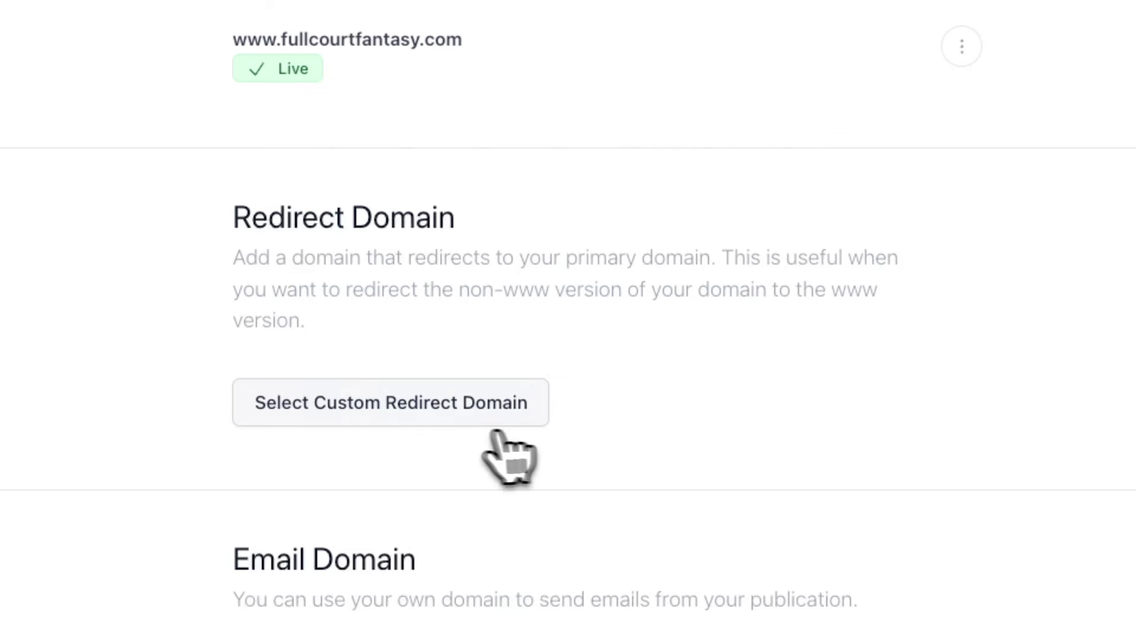
Choose fullcourtfantasy.com as the custom redirect domain, then return to GoDaddy DNS Management
{"action": "left_click", "coordinate": [524, 412]}
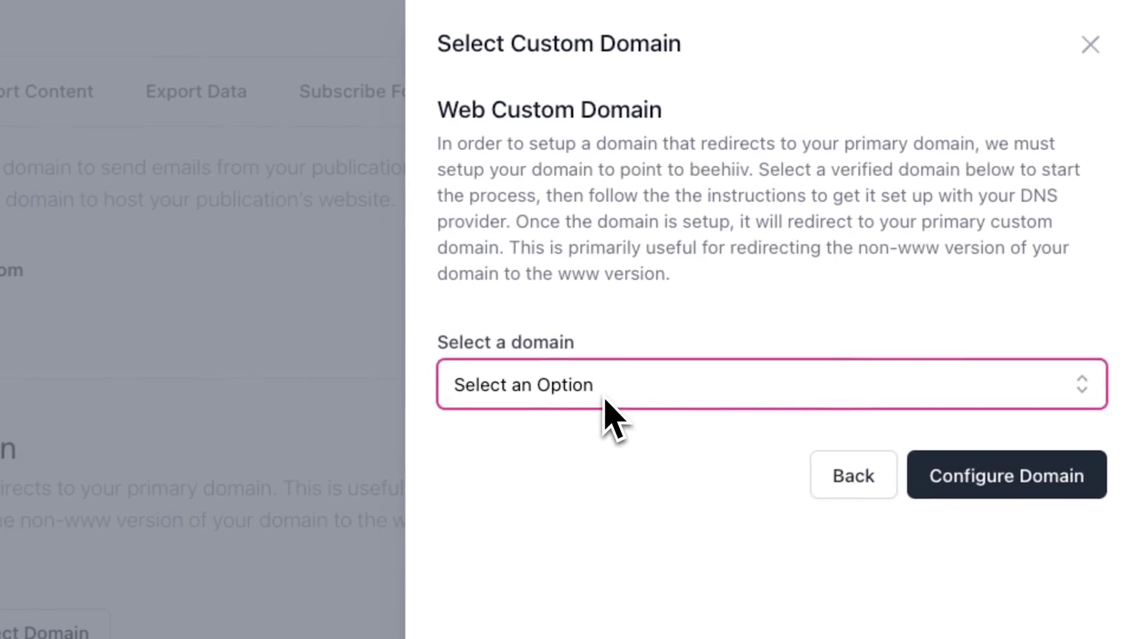
{"action": "left_click", "coordinate": [604, 400]}
{"action": "left_click", "coordinate": [600, 441]}
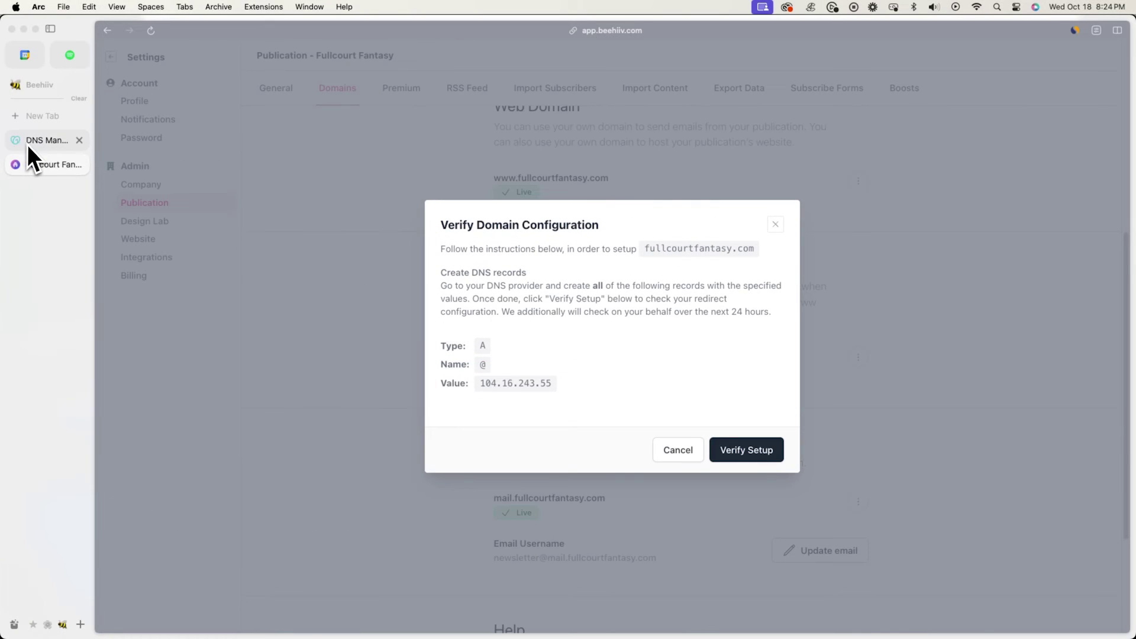
{"action": "left_click", "coordinate": [28, 144]}
Add a GoDaddy A record for @ pointing to 104.16.243.55 on fullcourtfantasy.com
{"action": "left_click", "coordinate": [355, 302]}
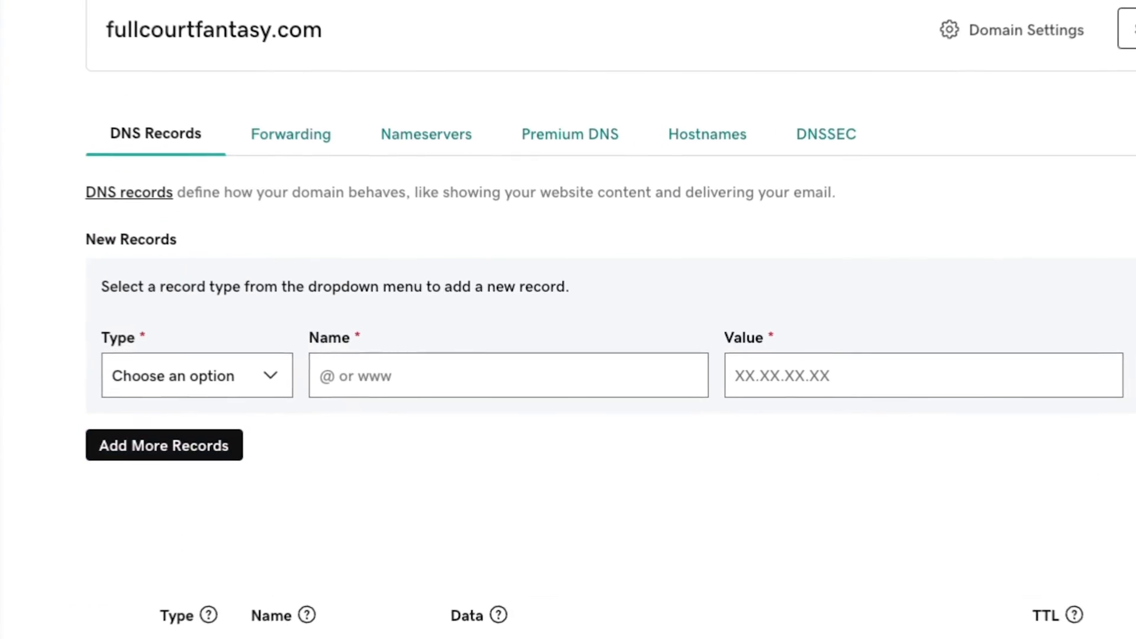
{"action": "left_click", "coordinate": [195, 379]}
{"action": "left_click", "coordinate": [198, 404]}
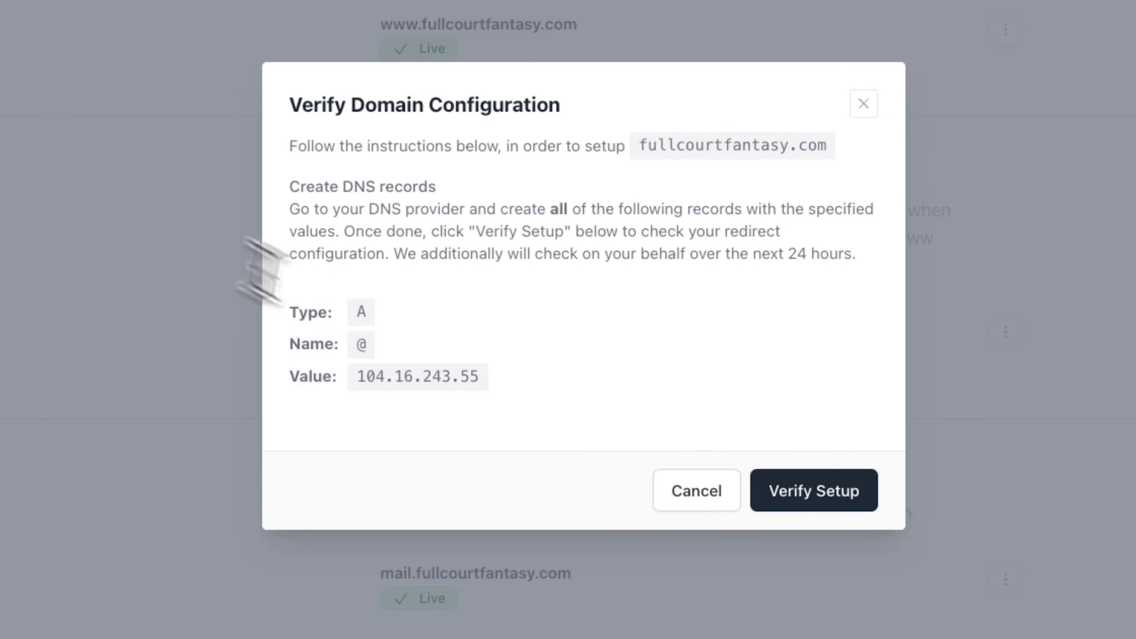
{"action": "right_click", "coordinate": [421, 376]}
{"action": "left_click", "coordinate": [524, 417]}
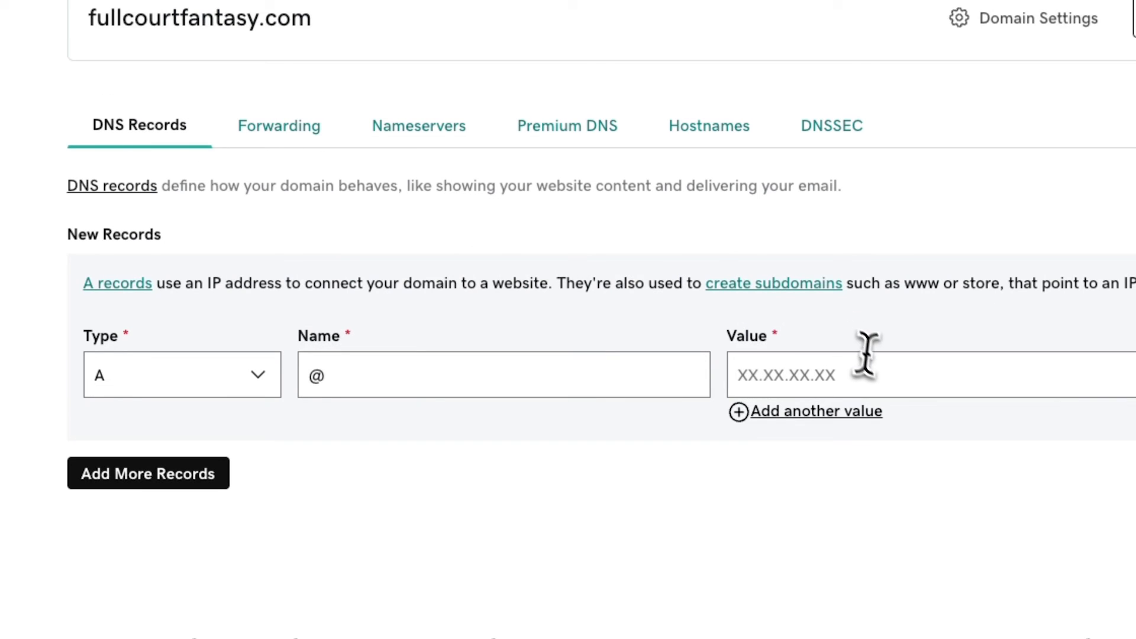
{"action": "right_click", "coordinate": [867, 360]}
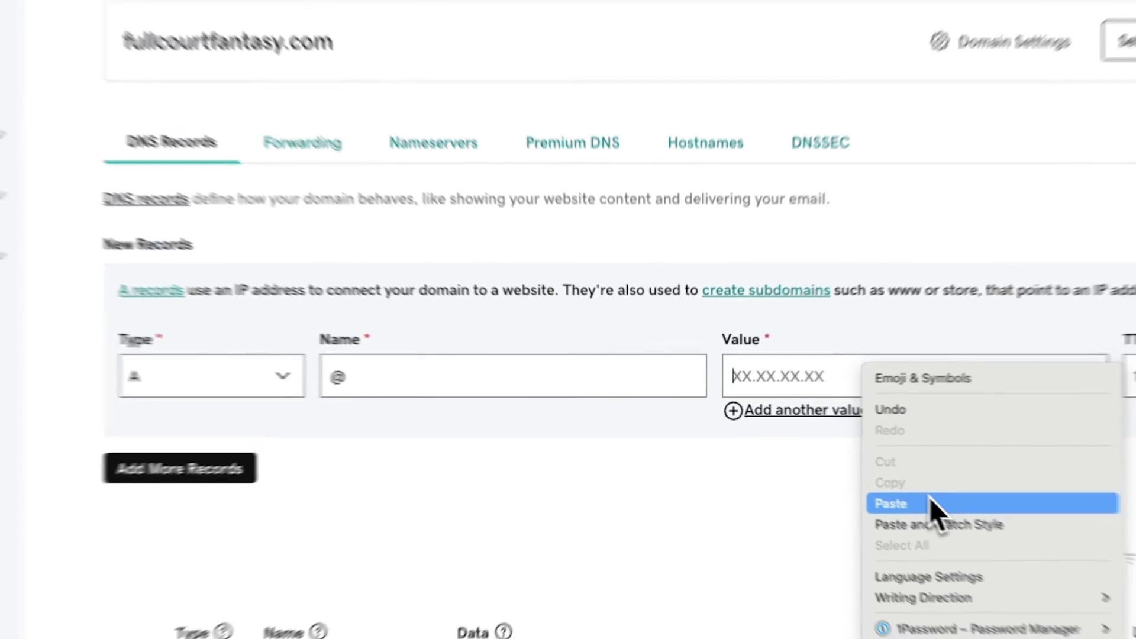
{"action": "left_click", "coordinate": [920, 509]}
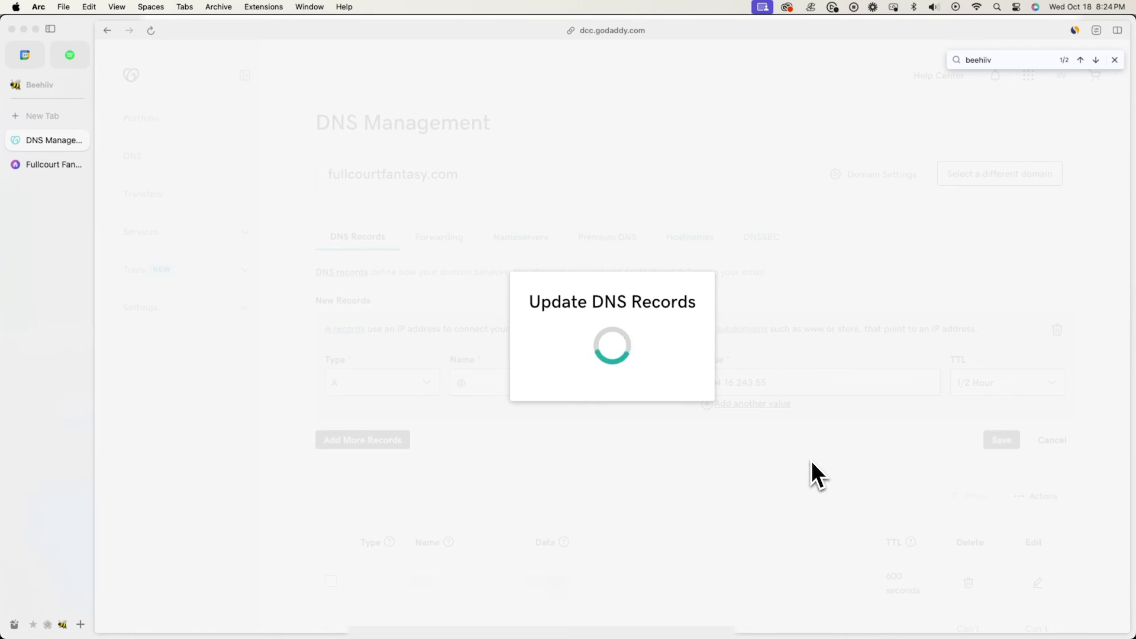
Return to beehiiv and close the DNS Records for redirect dialog for fullcourtfantasy.com
{"action": "left_click", "coordinate": [42, 164]}
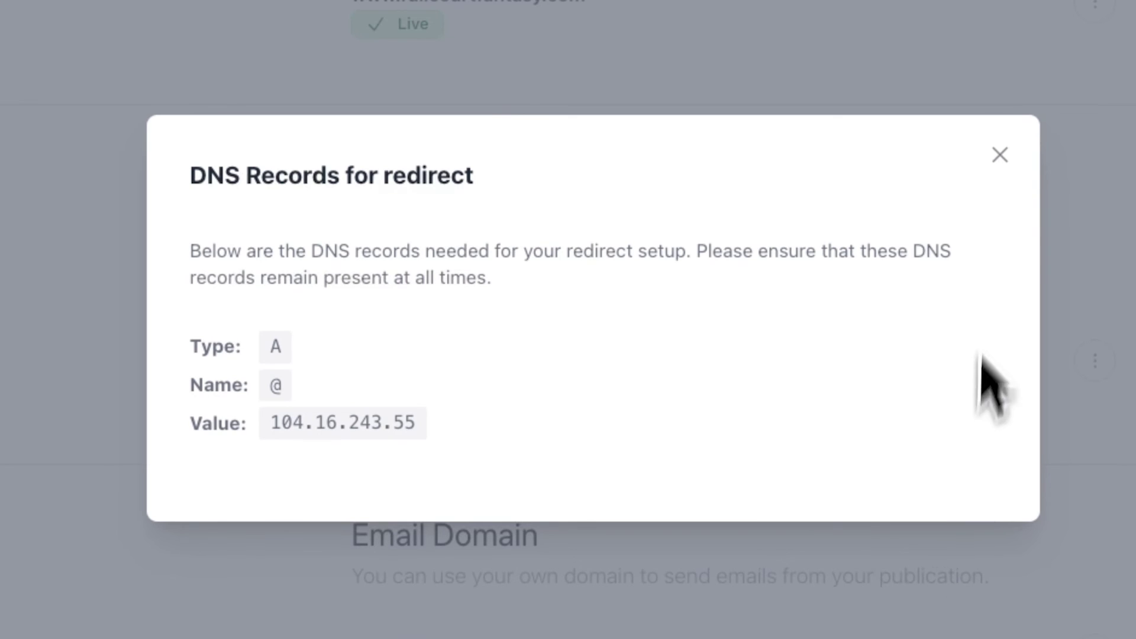
{"action": "left_click", "coordinate": [1000, 156]}
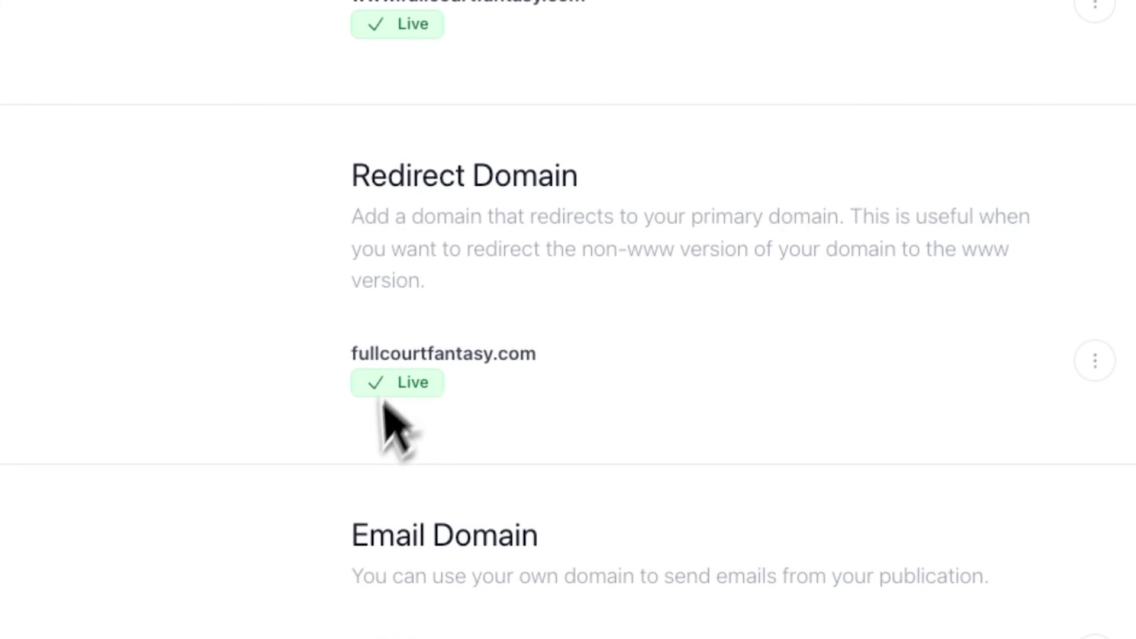